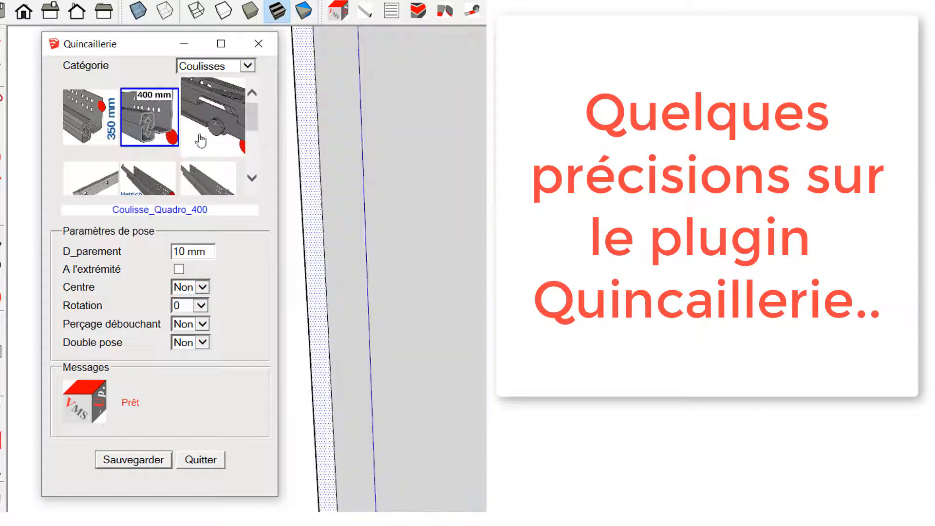
Start the Quincaillerie tool and choose the Coulisse_Quadro_400 drawer slide from the Coulisses category.
click(403, 395)
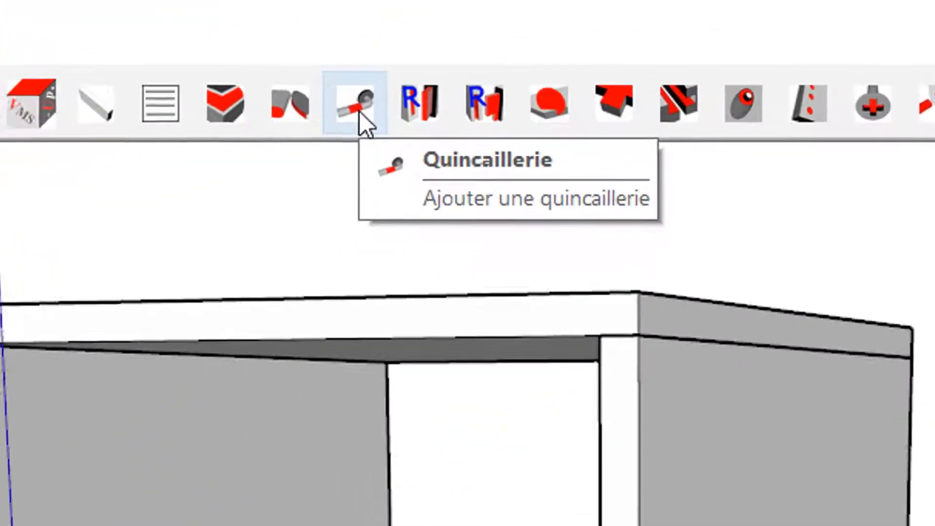
click(330, 134)
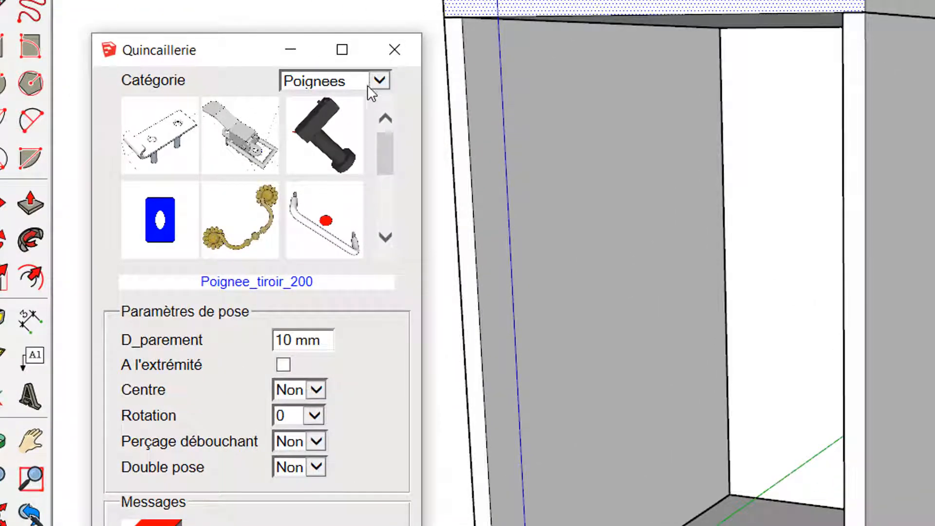
click(384, 81)
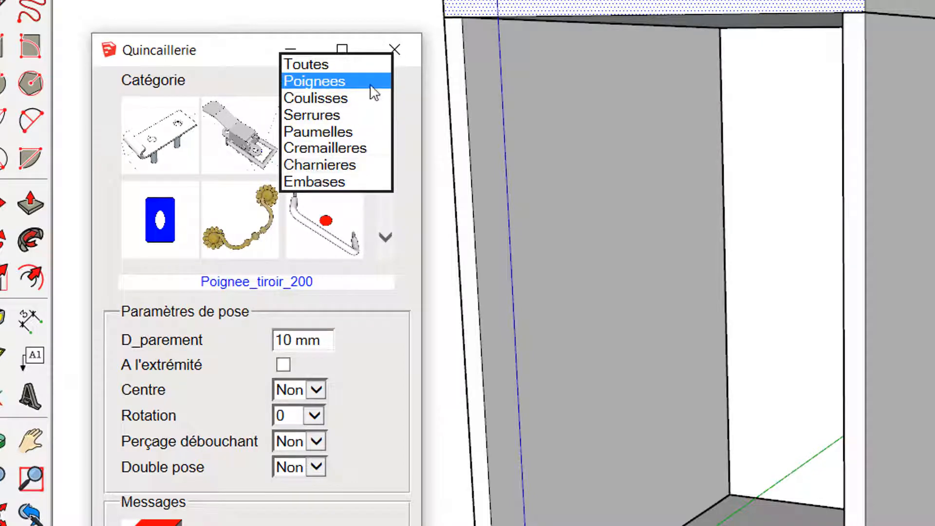
click(350, 101)
scroll(275, 155, down, 1)
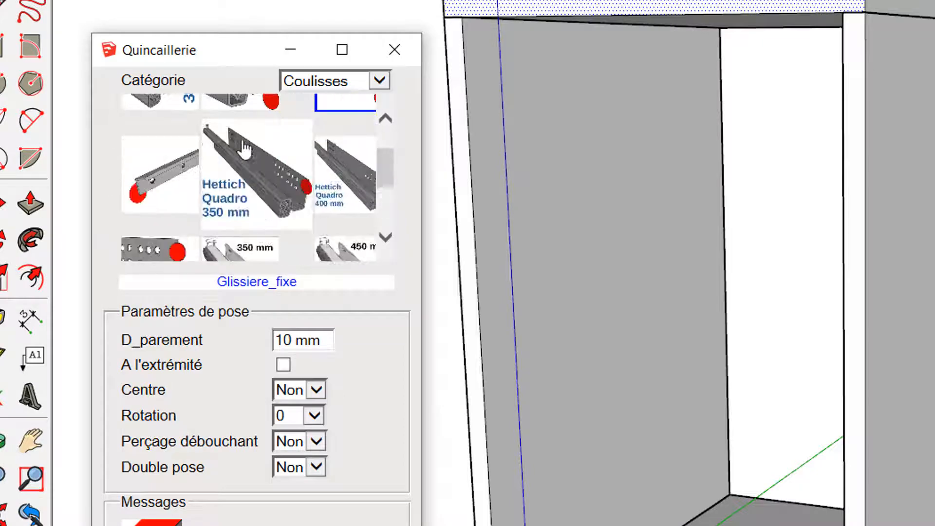
scroll(276, 154, up, 1)
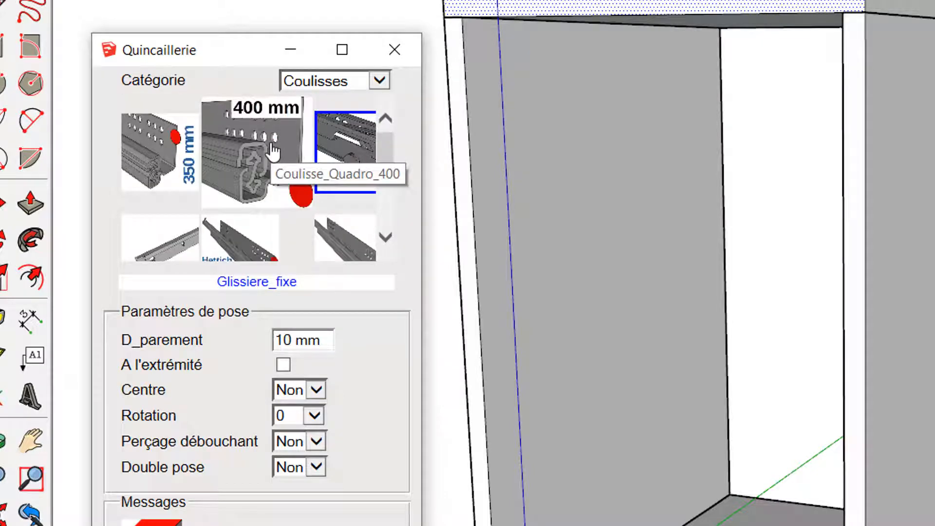
click(272, 151)
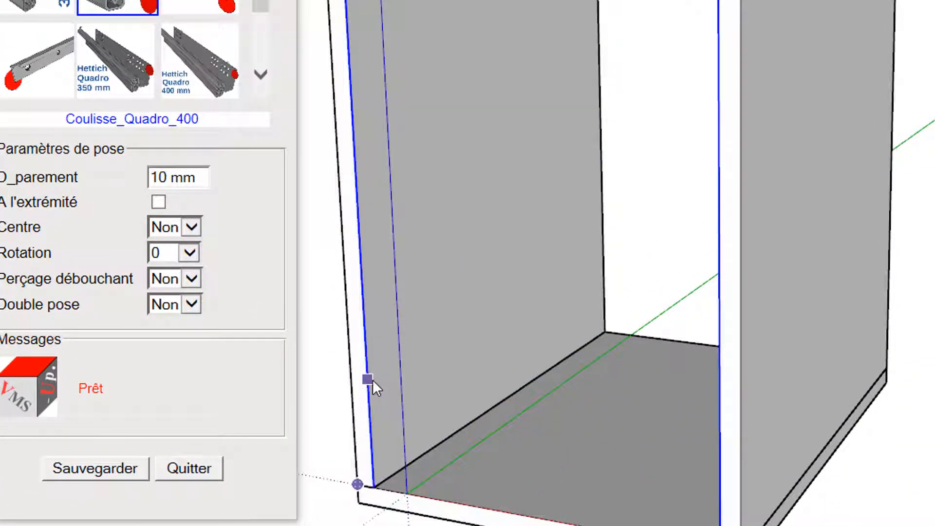
Try placing the Quadro 400 slides low on the cabinet's left side panel, inspect them, and undo the placement.
click(366, 380)
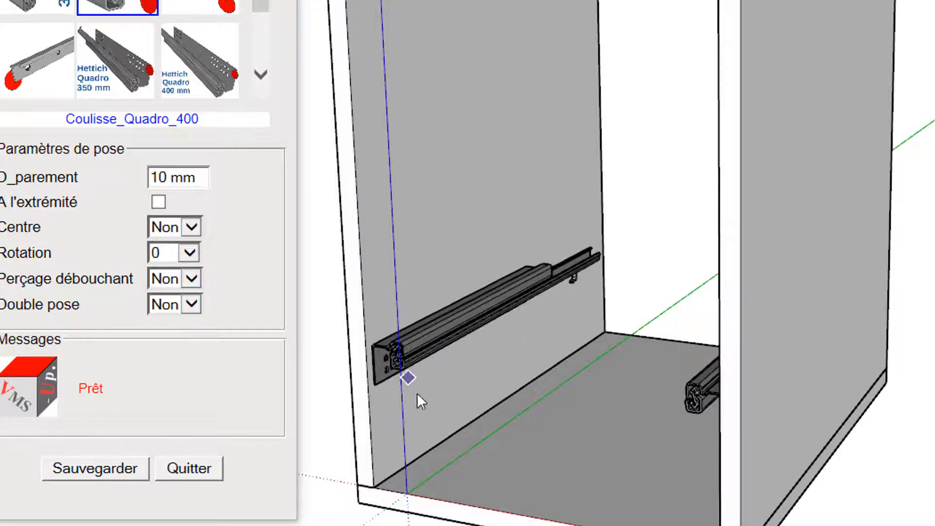
mouse_move(419, 401)
middle_down()
mouse_move(727, 265)
mouse_move(428, 309)
mouse_move(349, 338)
mouse_move(392, 430)
mouse_move(479, 308)
middle_up()
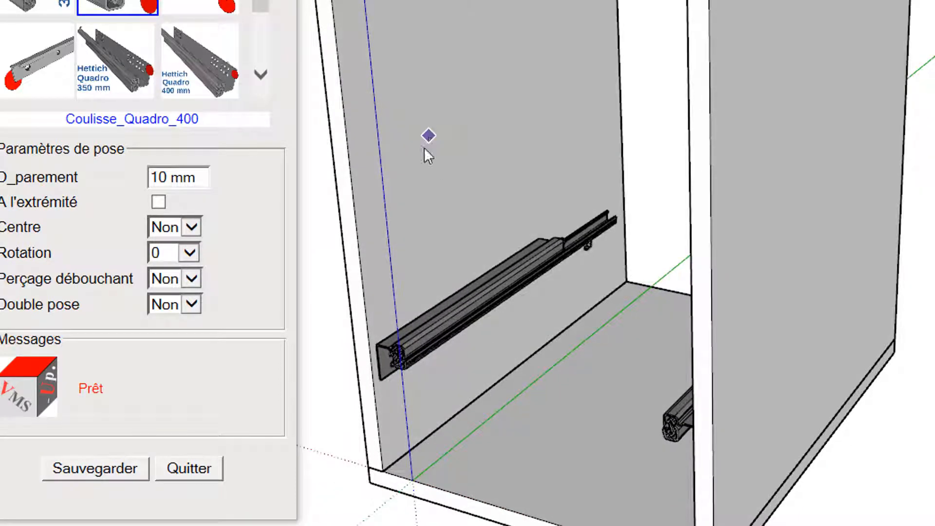
key(ctrl+z)
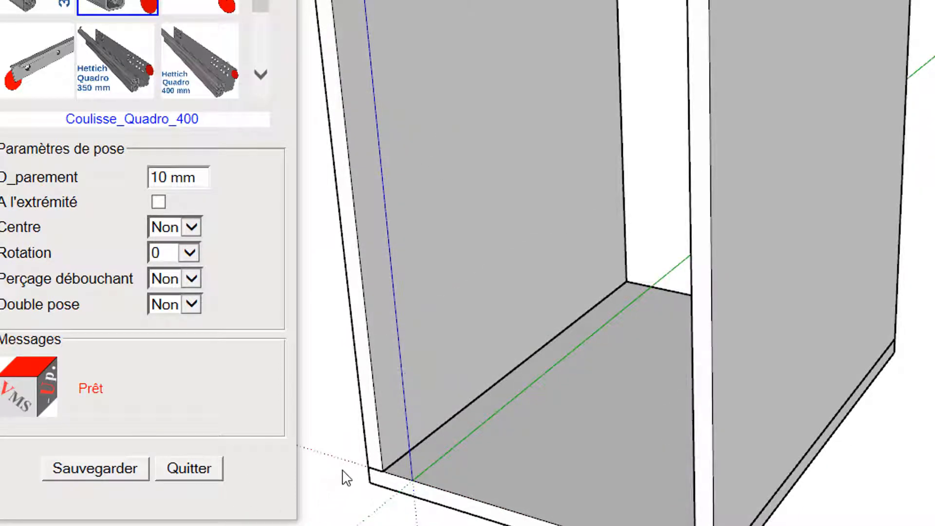
Set the left side panel's inner face as the new mounting face and pick a higher slide position on its front edge.
right_click(452, 323)
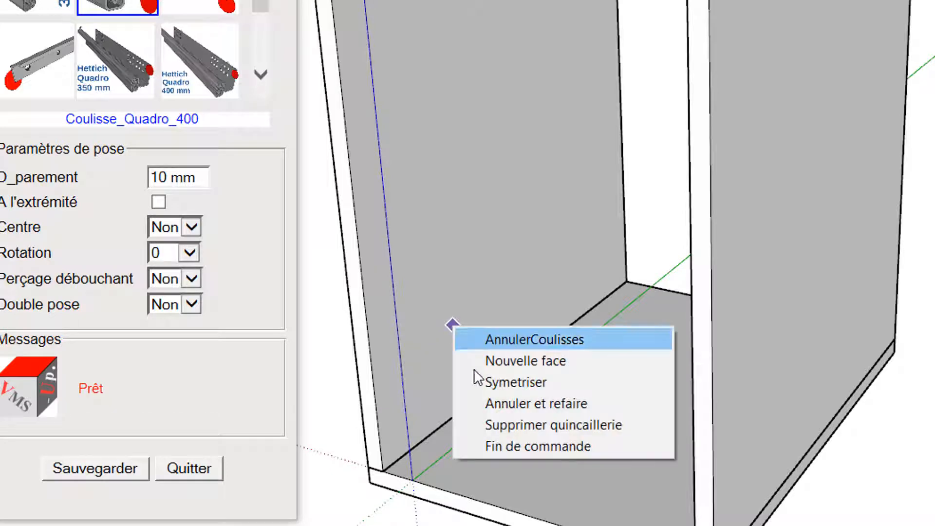
click(541, 361)
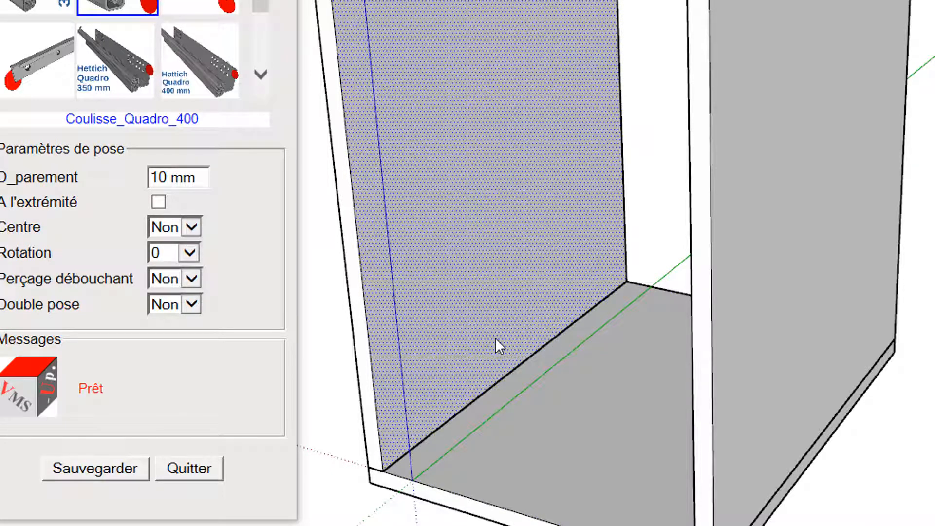
click(495, 337)
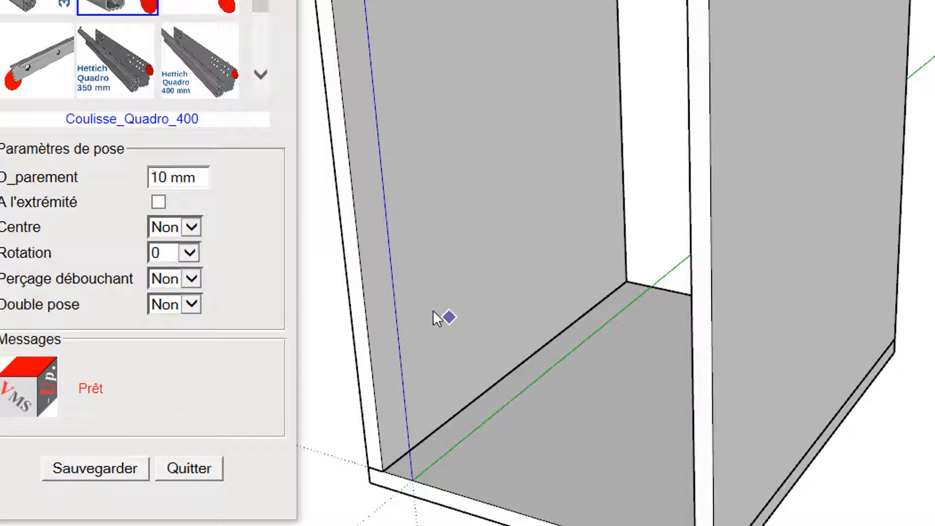
click(365, 284)
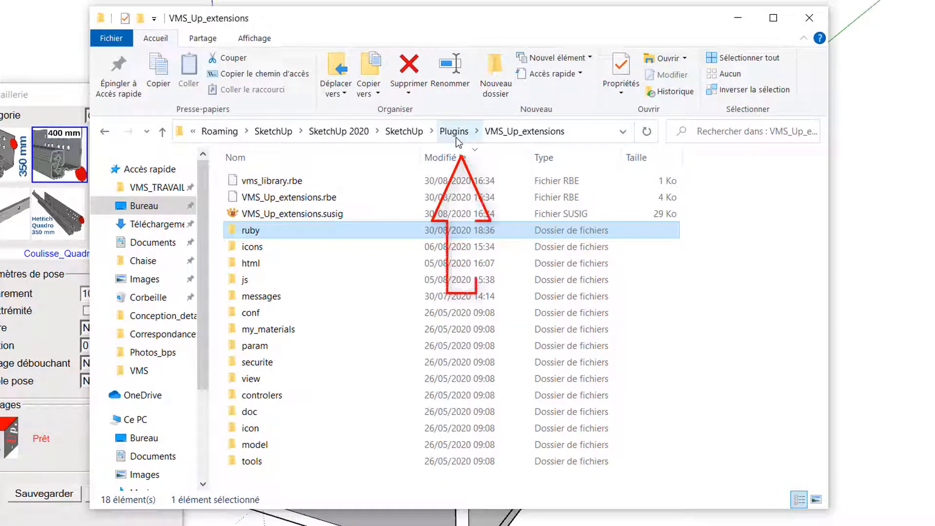
Switch to the VMS_Up_extensions folder in File Explorer and open Hardware_param.txt from its param subfolder.
double_click(264, 347)
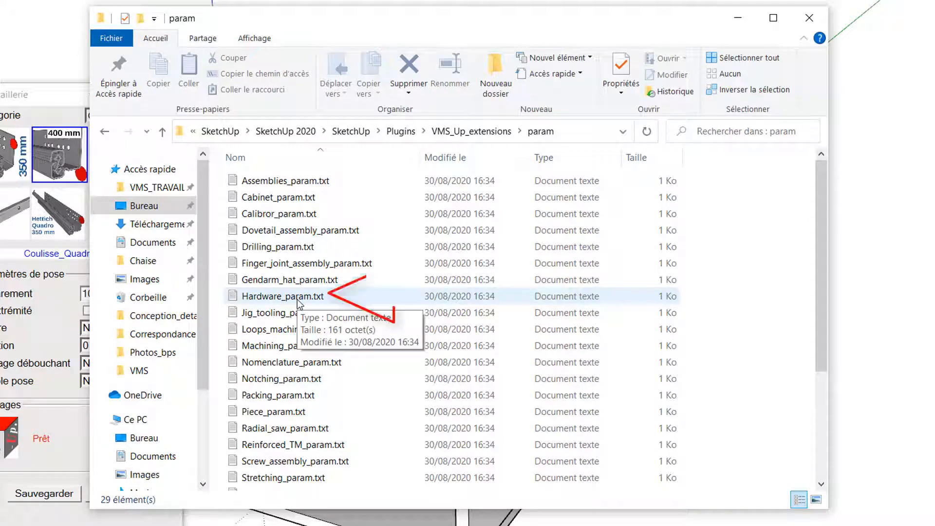
double_click(297, 299)
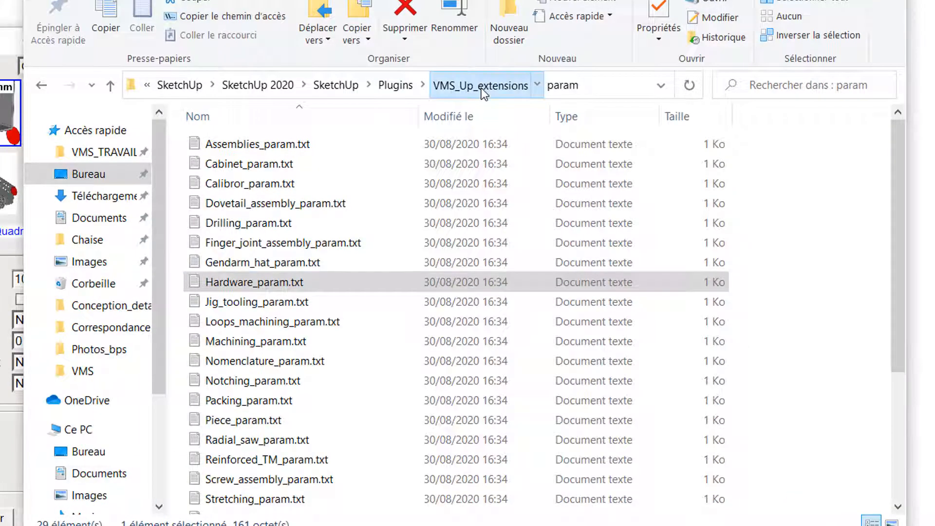
Browse to the tools\hardware folder of VMS_Up_extensions and open the model G_Coulisse_Quadro_400.skp in SketchUp.
click(481, 89)
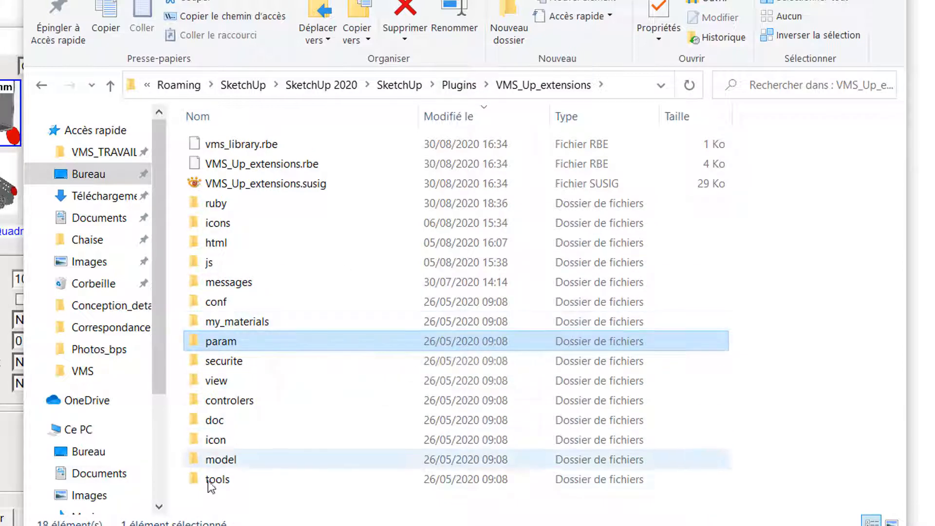
double_click(229, 481)
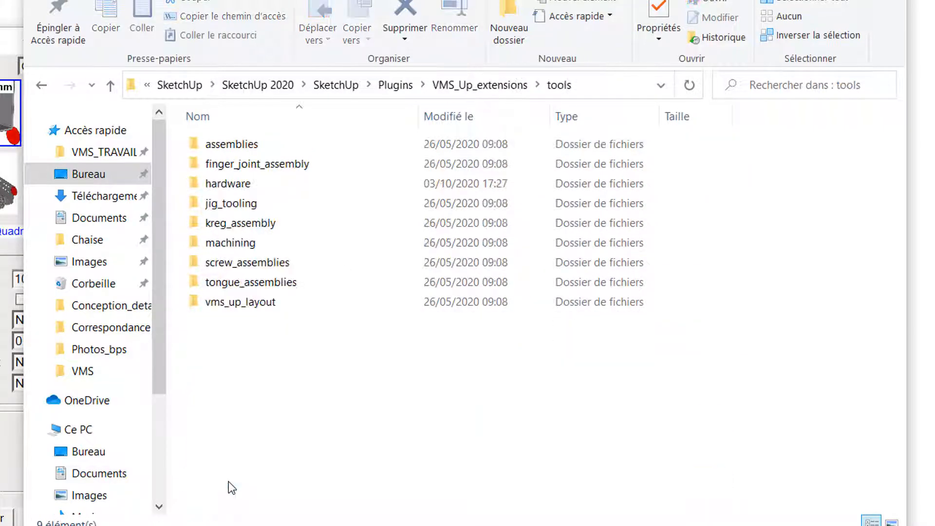
double_click(246, 183)
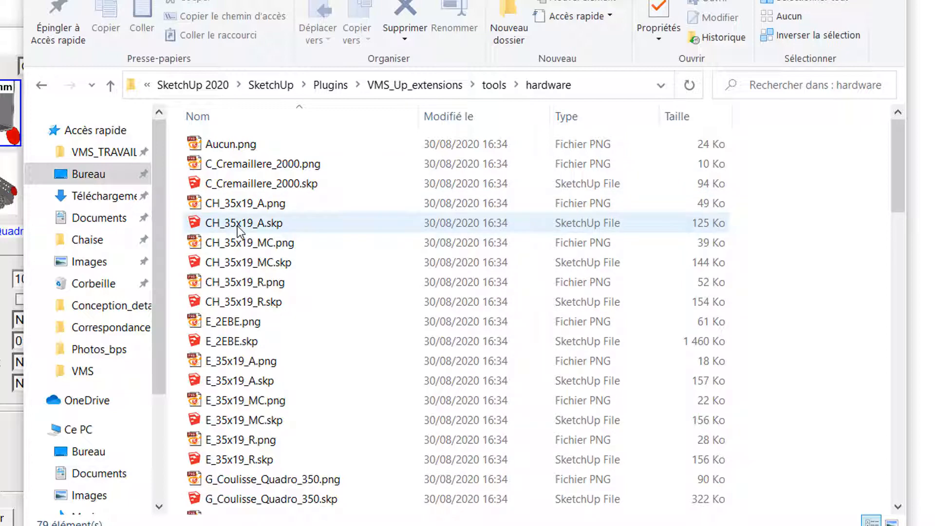
scroll(243, 263, down, 3)
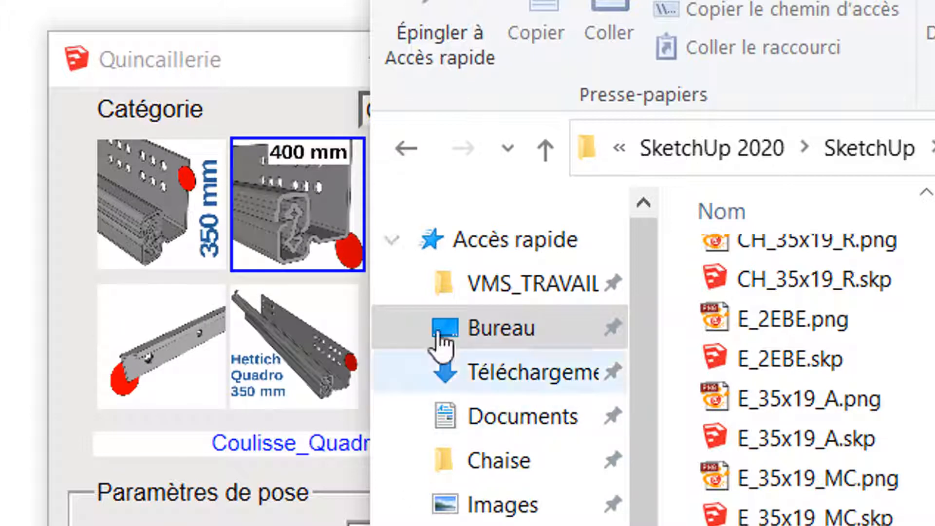
mouse_move(317, 267)
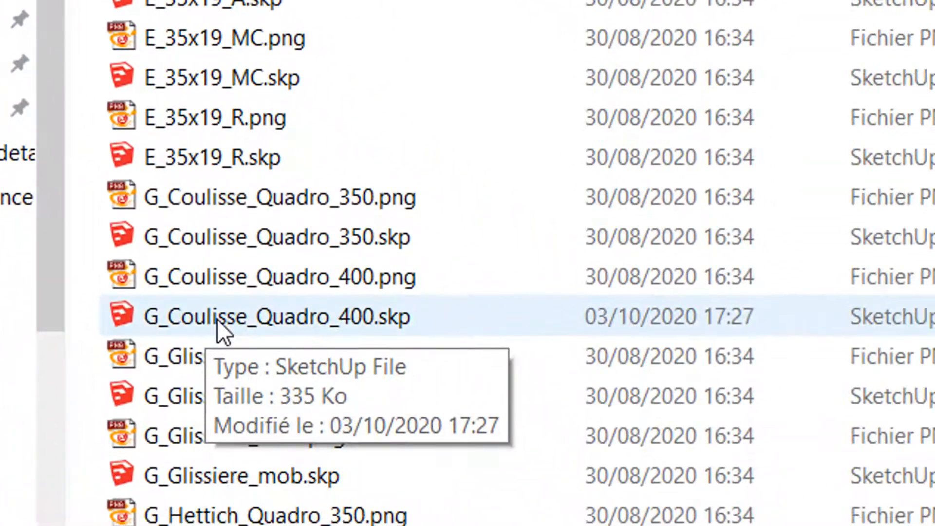
double_click(223, 316)
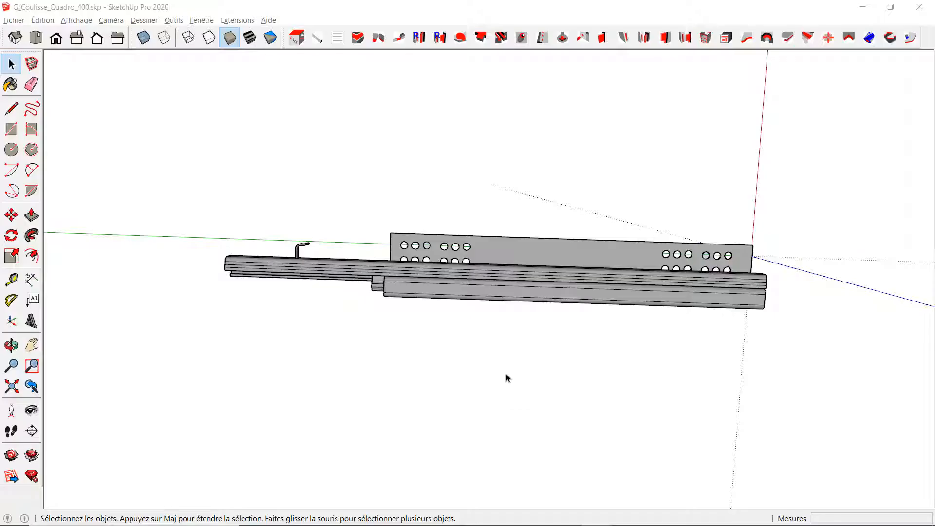
Select the drawer slide component and display its entity information to check the definition name.
mouse_move(470, 378)
shift+middle_down()
mouse_move(372, 371)
mouse_move(419, 349)
shift+middle_up()
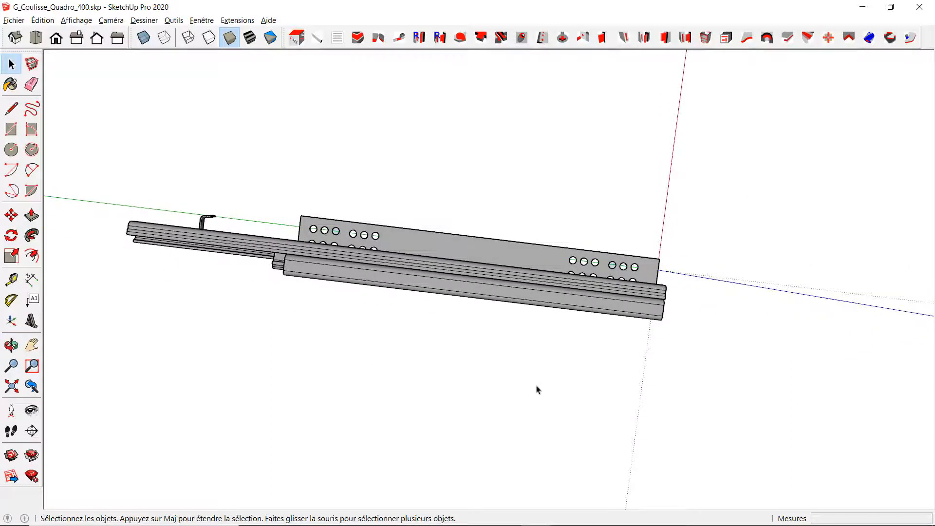
middle_drag(536, 388, 648, 326)
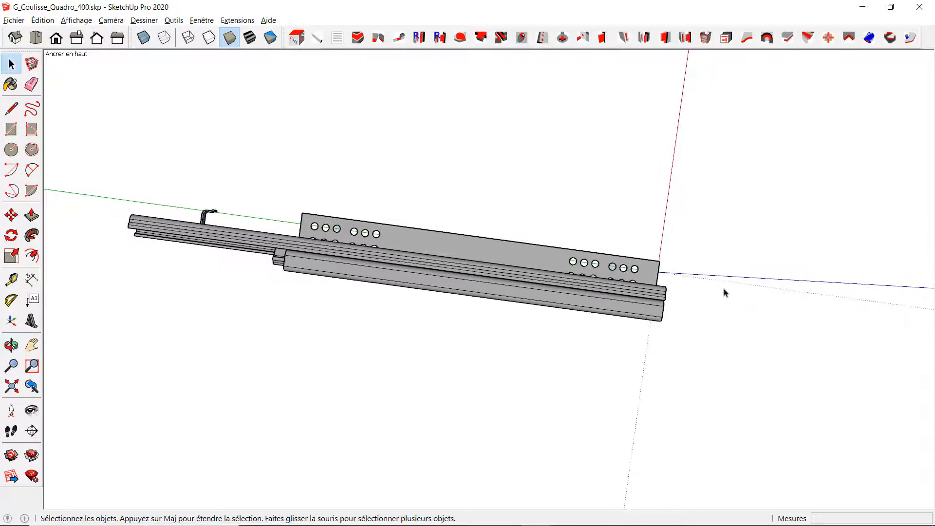
middle_drag(755, 347, 720, 360)
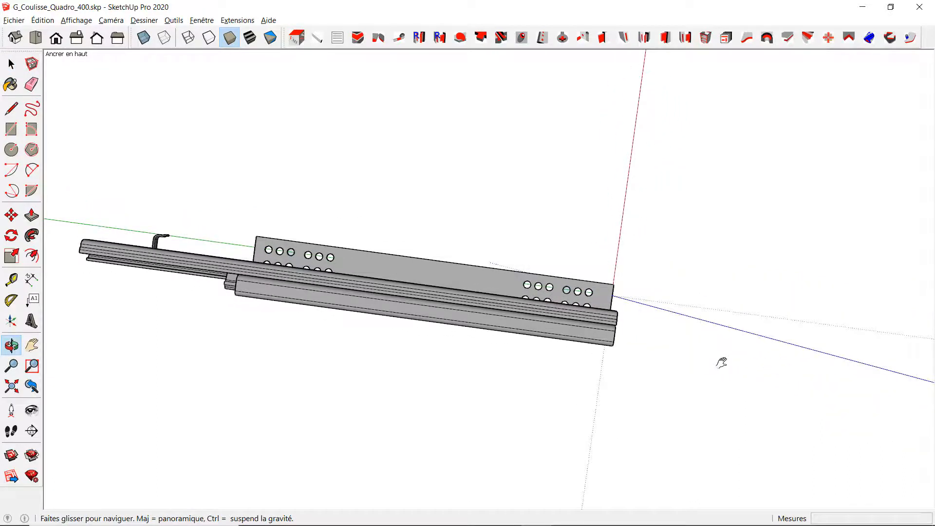
click(486, 292)
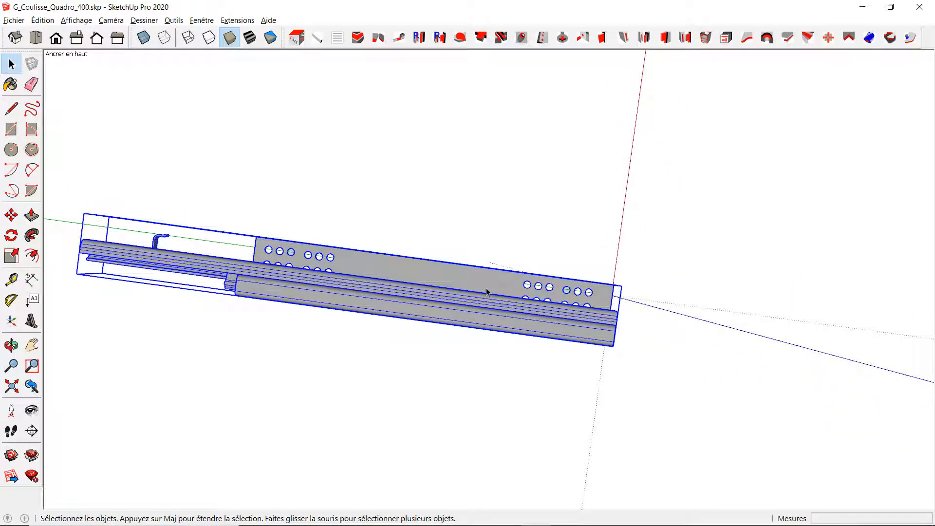
right_click(486, 292)
click(545, 176)
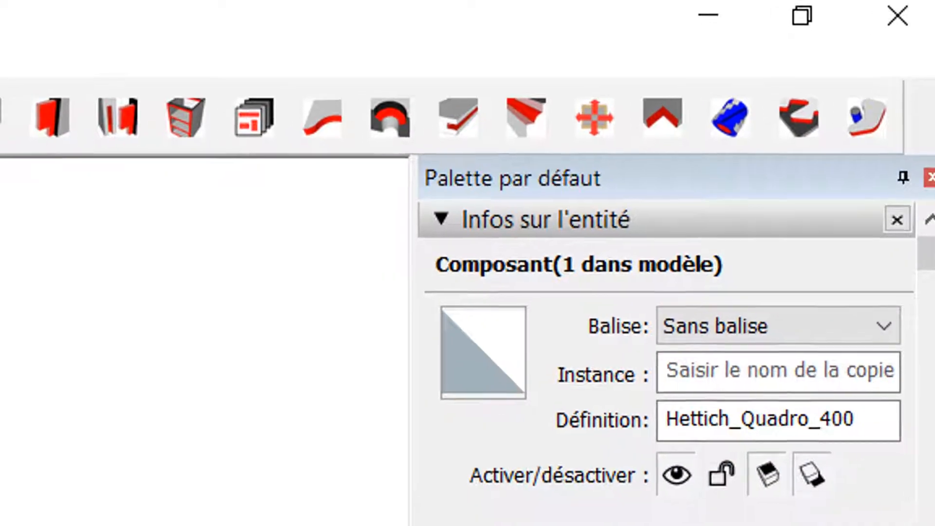
Hide the slide component to examine the two drilling cylinders beneath it, and undo the hiding.
right_click(192, 475)
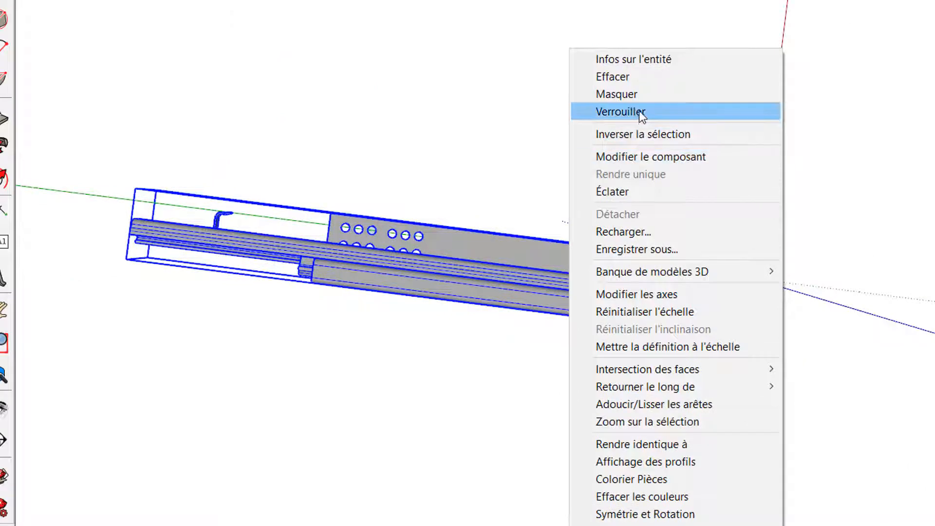
click(642, 96)
middle_drag(417, 161, 451, 274)
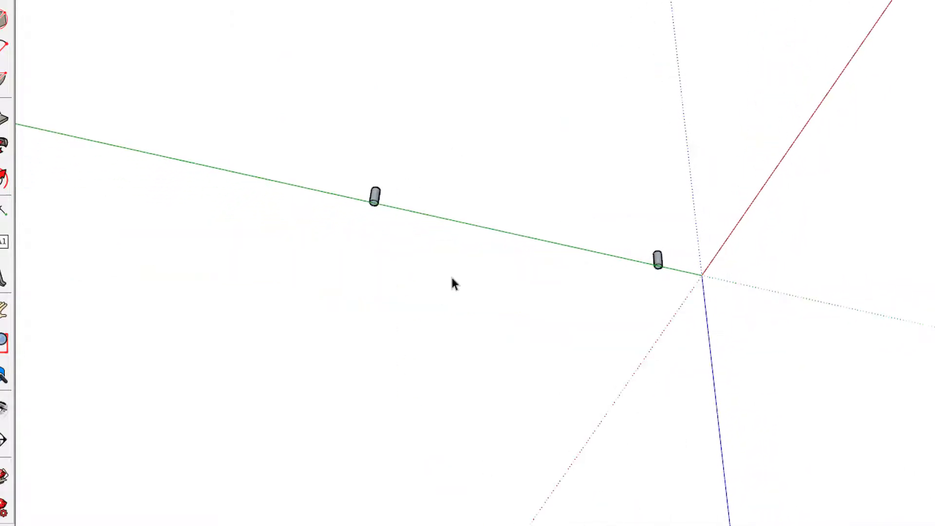
scroll(407, 247, up, 3)
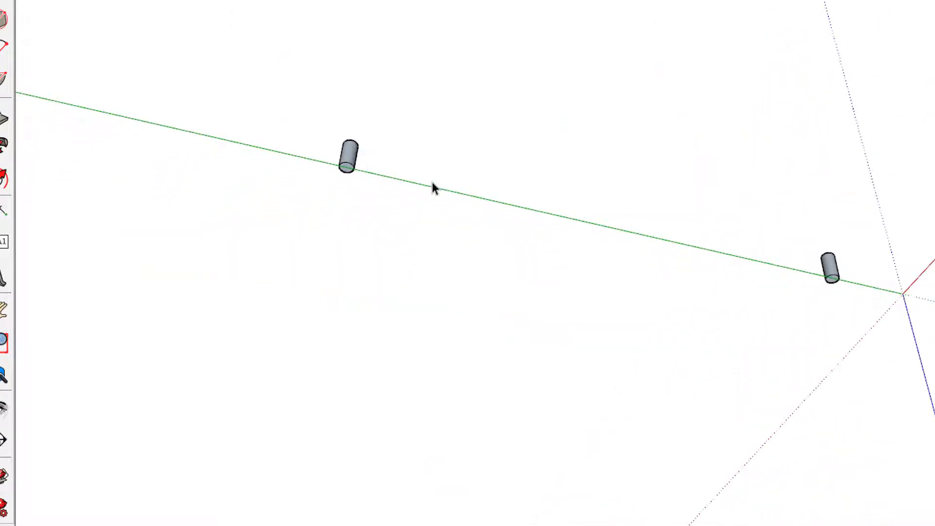
middle_drag(432, 184, 450, 254)
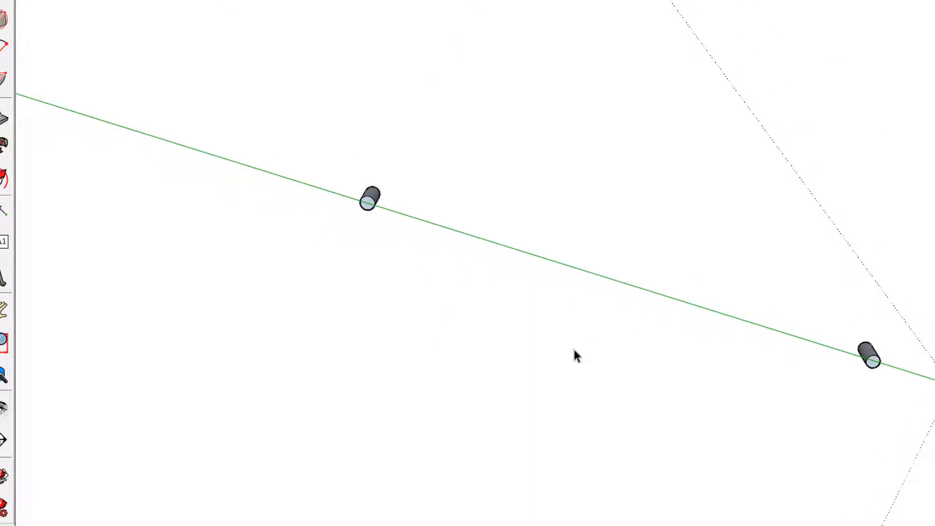
scroll(575, 355, down, 1)
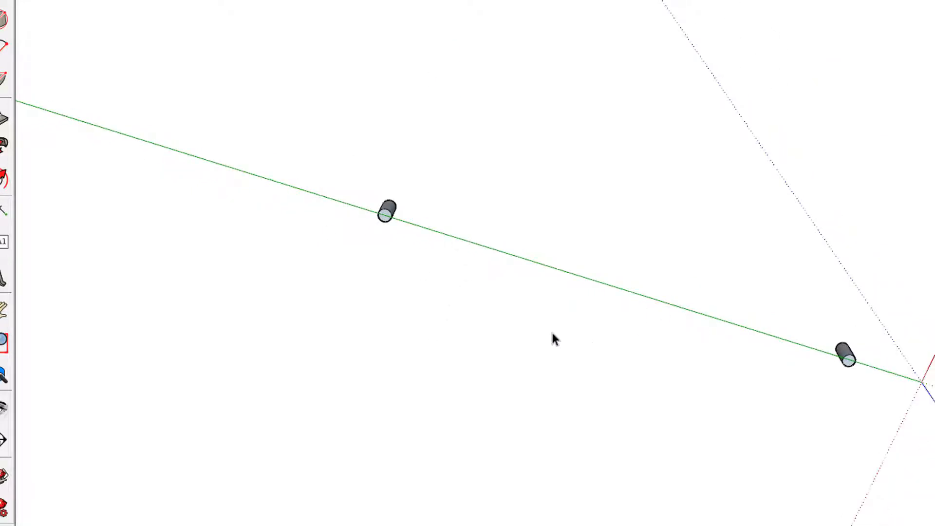
key(ctrl+z)
Select the drawer slide together with its drilling cylinders and move them by the plate's end corner along the red axis.
shift+middle_drag(851, 374, 521, 496)
middle_drag(855, 216, 539, 453)
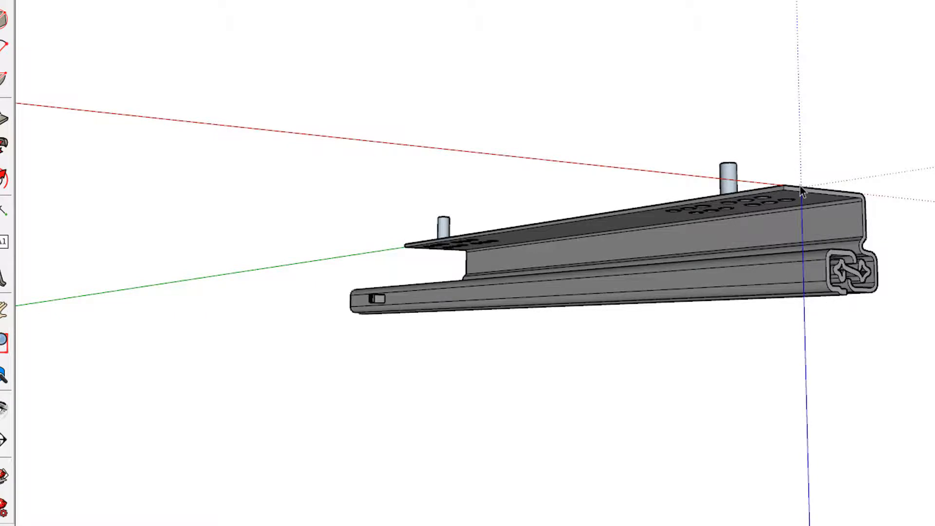
middle_drag(800, 186, 871, 112)
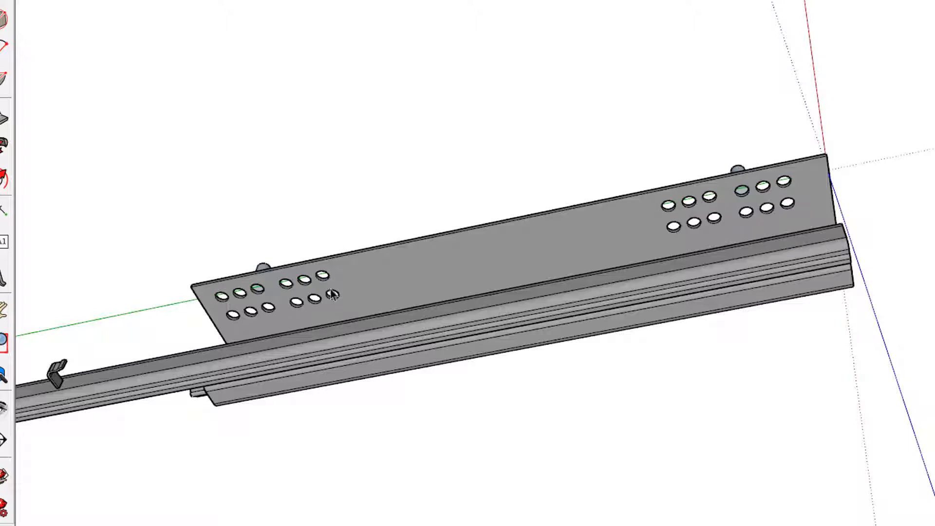
shift+middle_drag(824, 207, 831, 141)
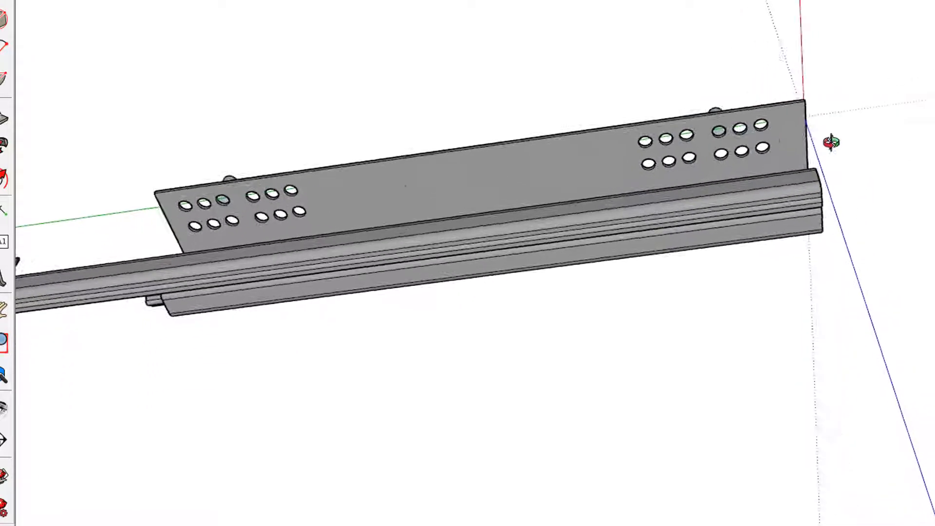
scroll(830, 141, down, 3)
drag(80, 59, 919, 317)
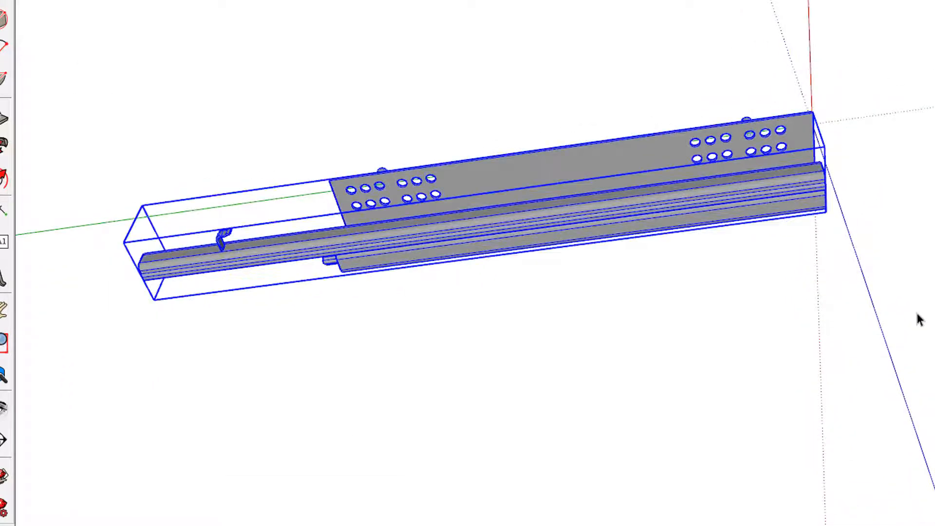
key(m)
click(812, 110)
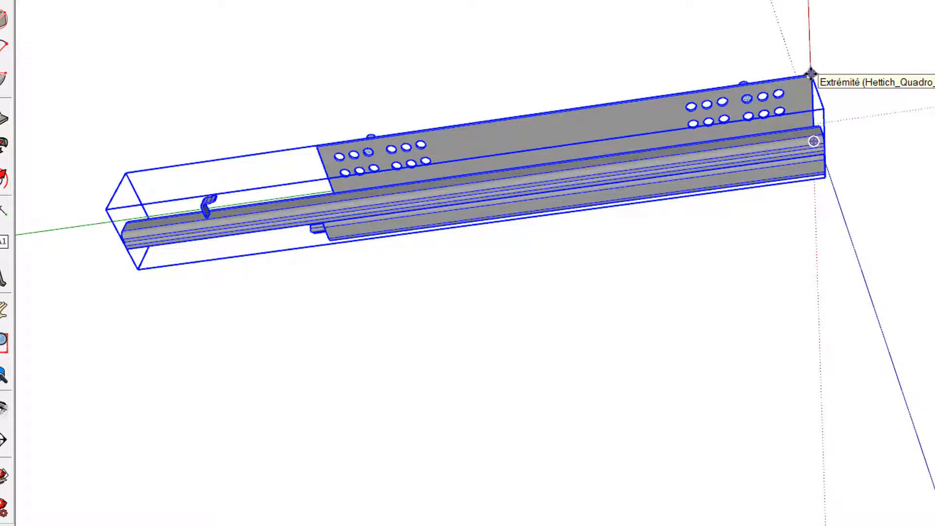
click(810, 59)
middle_drag(888, 83, 785, 189)
key(alt+f)
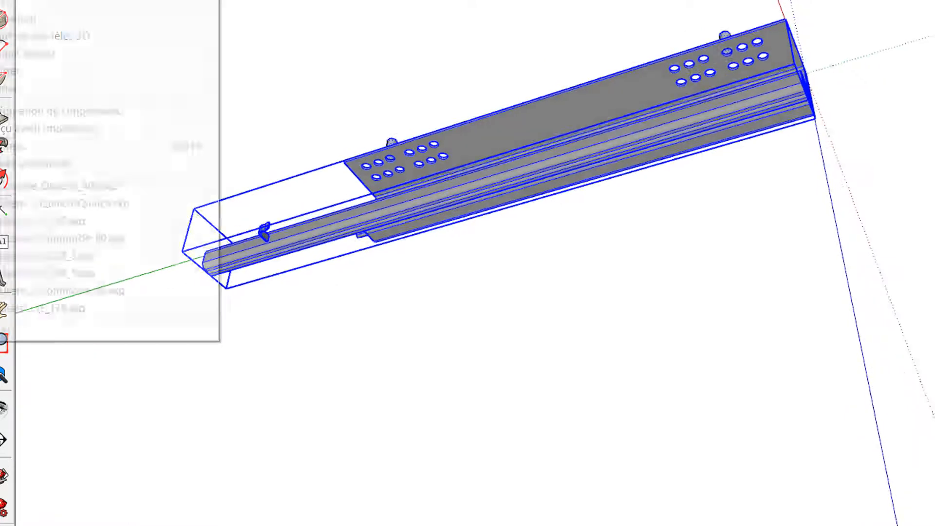
key(Escape)
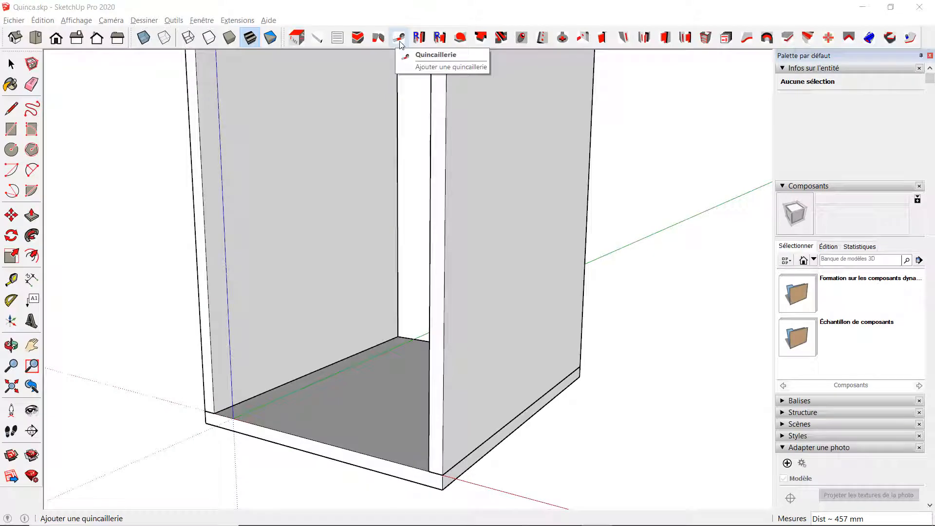
Start the Quincaillerie tool, choose Coulisse_Quadro_400 from the Coulisses category, and save the placement settings.
click(400, 43)
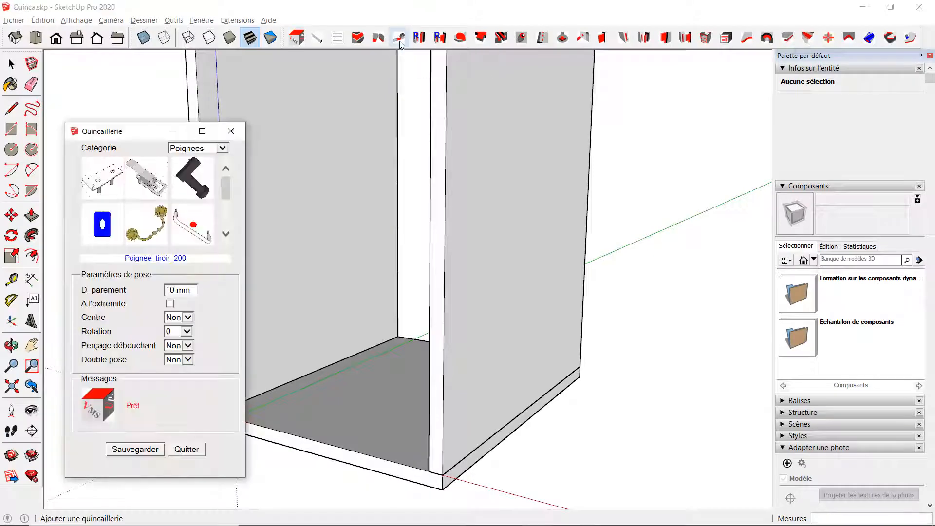
click(223, 148)
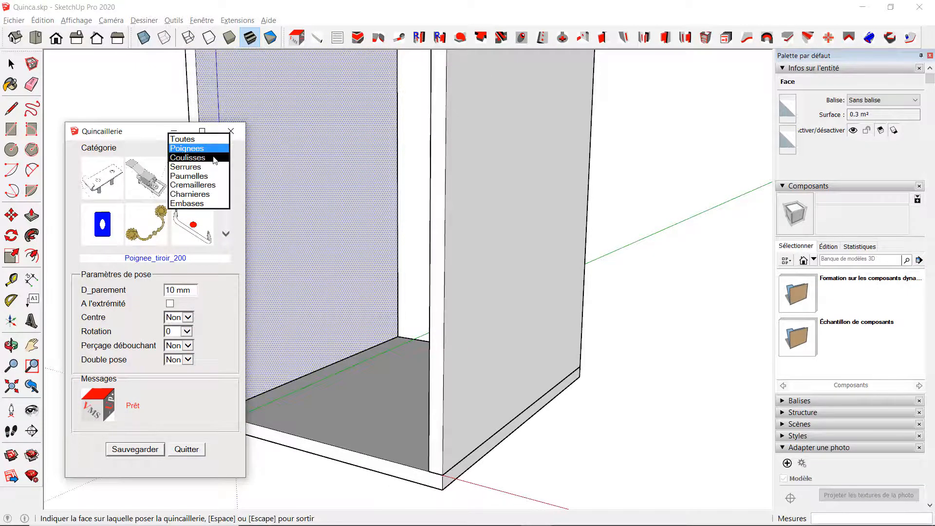
click(215, 161)
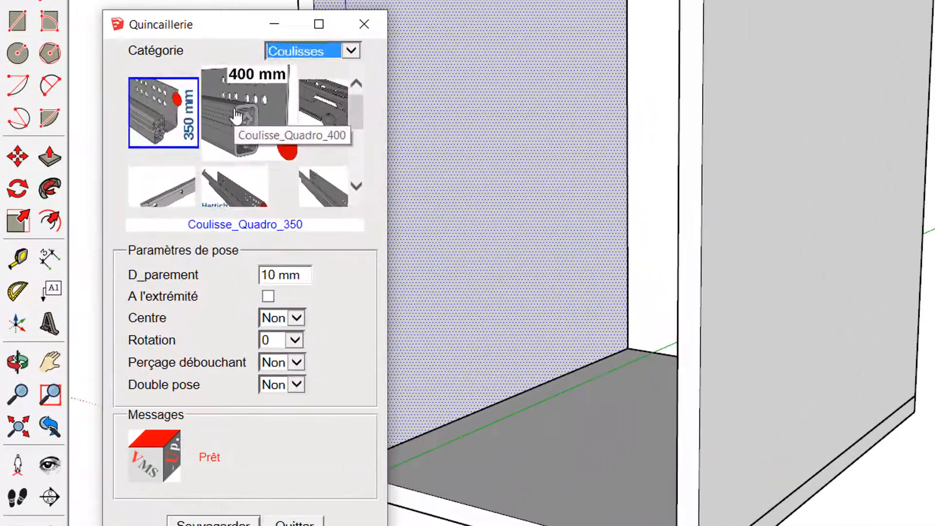
click(149, 190)
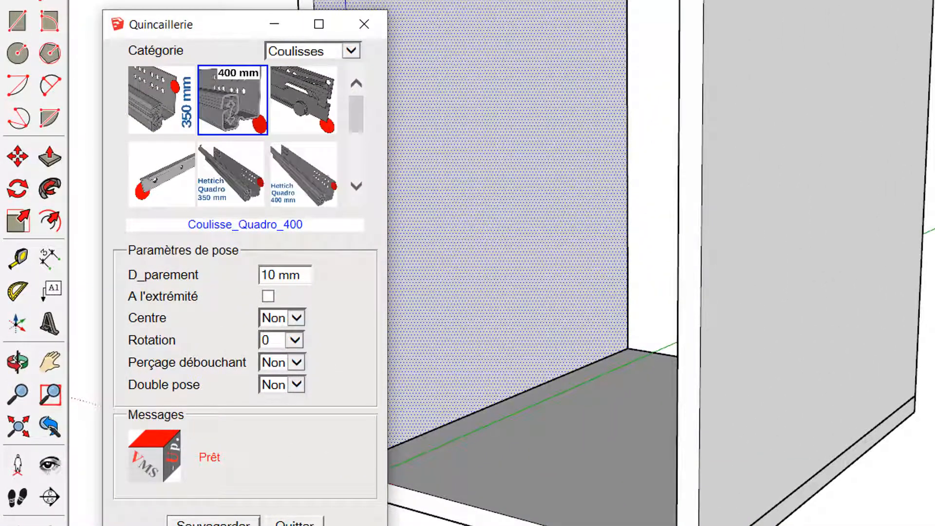
click(214, 522)
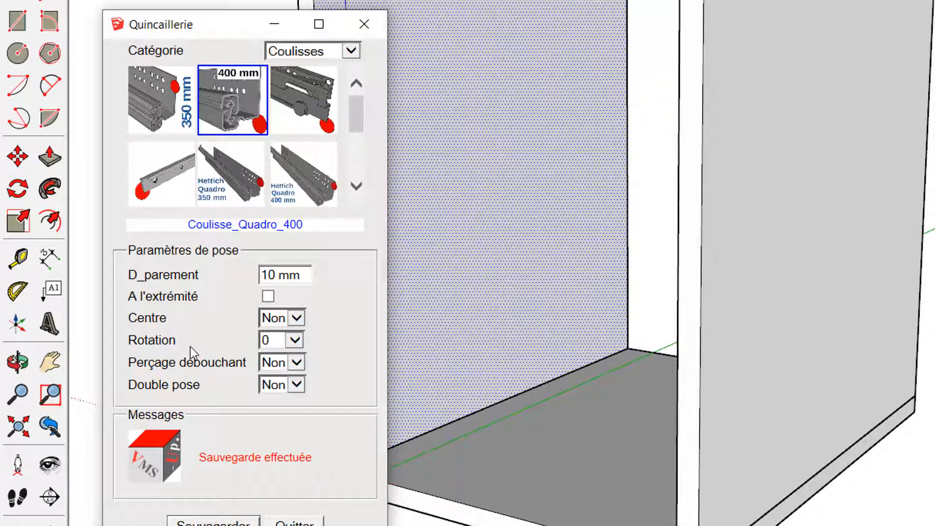
Place the Coulisse_Quadro_400 slides in the cabinet, using the left side's inner face and a point on its front edge.
click(445, 380)
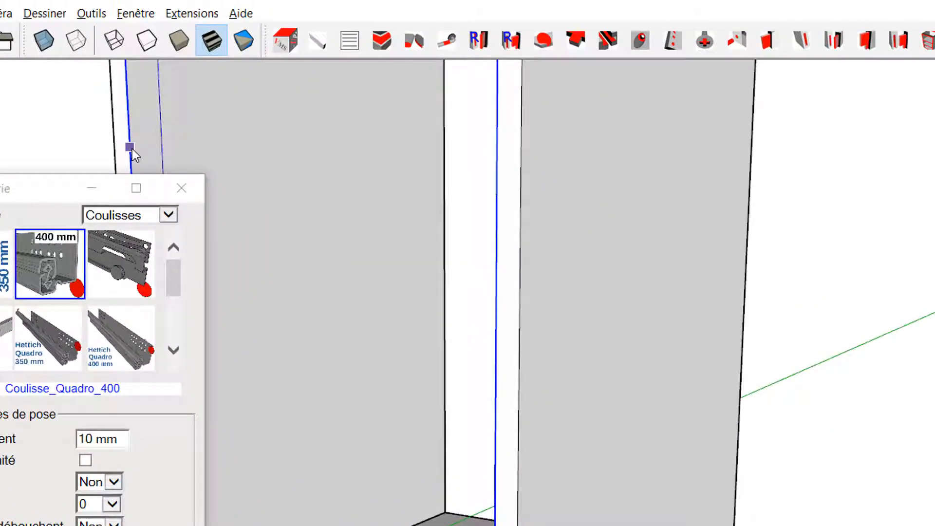
click(132, 148)
scroll(133, 148, up, 2)
middle_drag(132, 148, 209, 174)
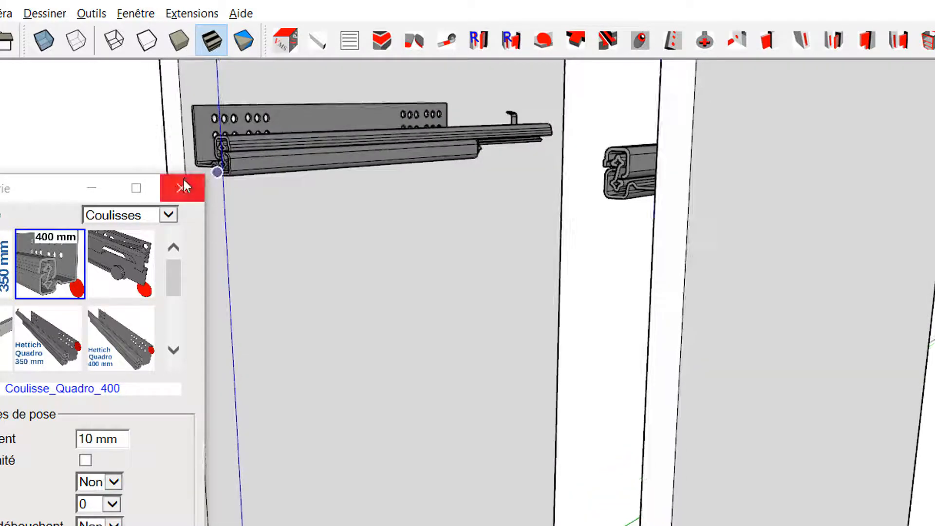
scroll(195, 162, up, 1)
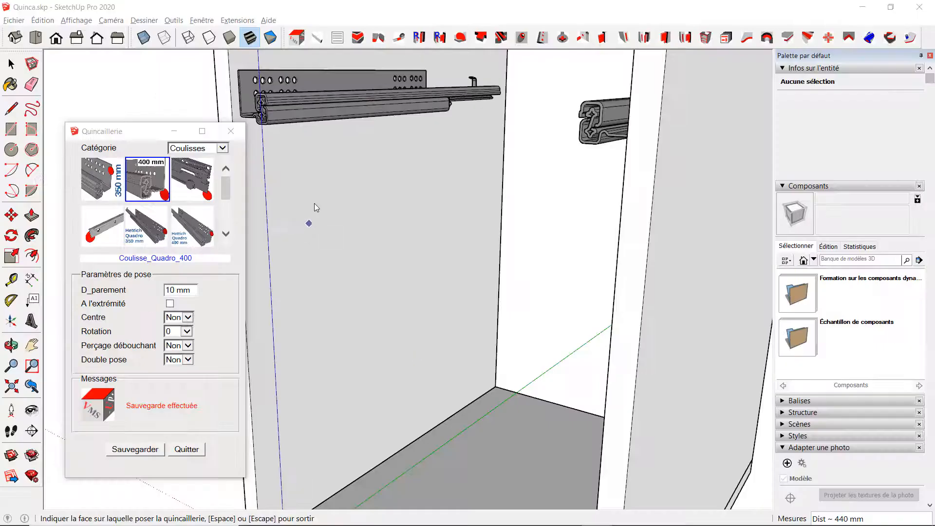
middle_drag(358, 217, 376, 84)
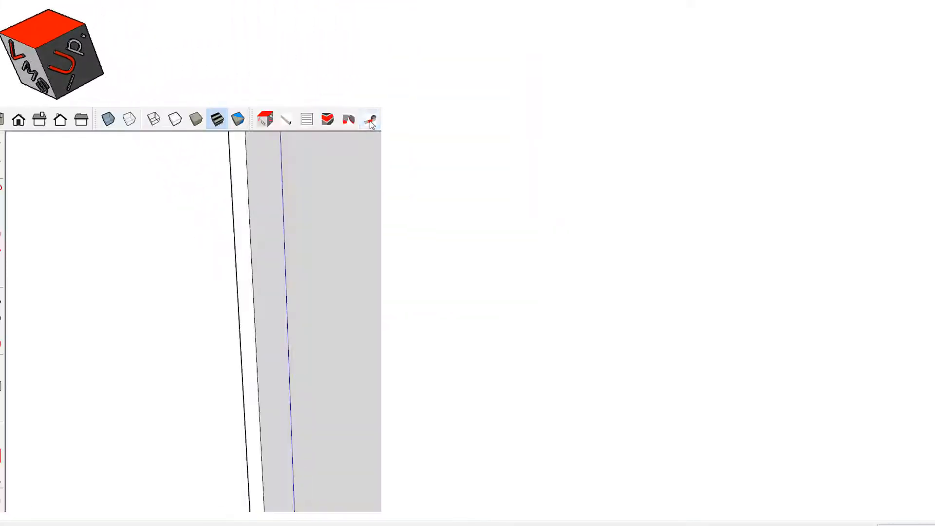
Restart the Quincaillerie tool and pick the inner face of the cabinet's left side to receive the slides.
click(370, 121)
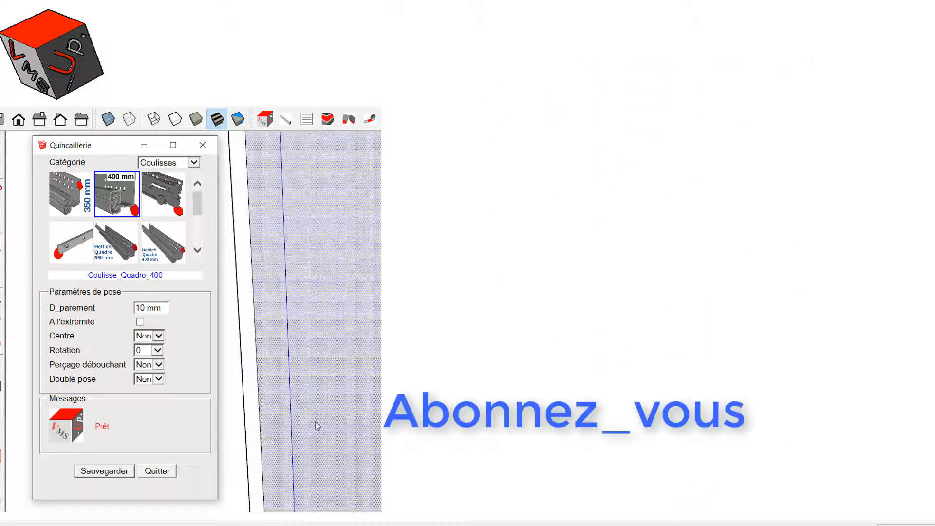
click(317, 424)
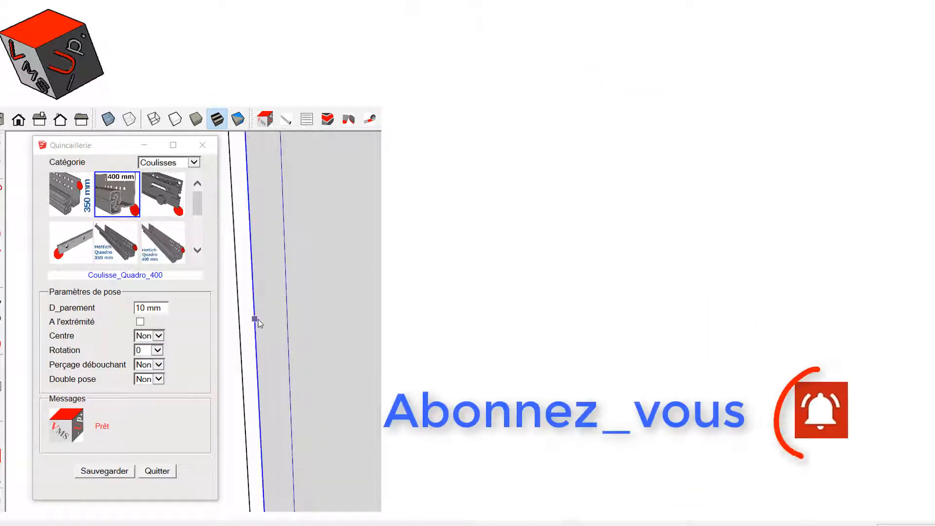